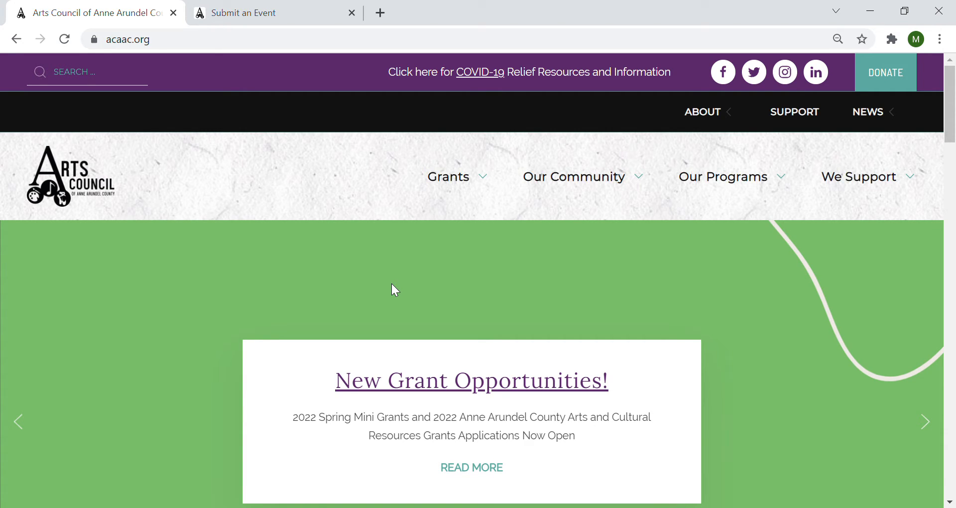
# - Open the community Events calendar page from the EVENTS menu
pyautogui.moveTo(582, 186)
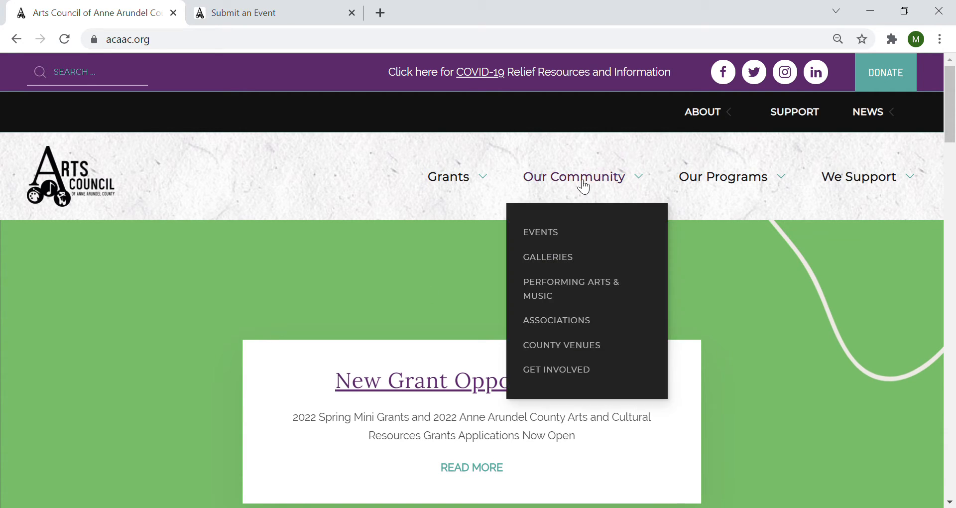
pyautogui.click(556, 236)
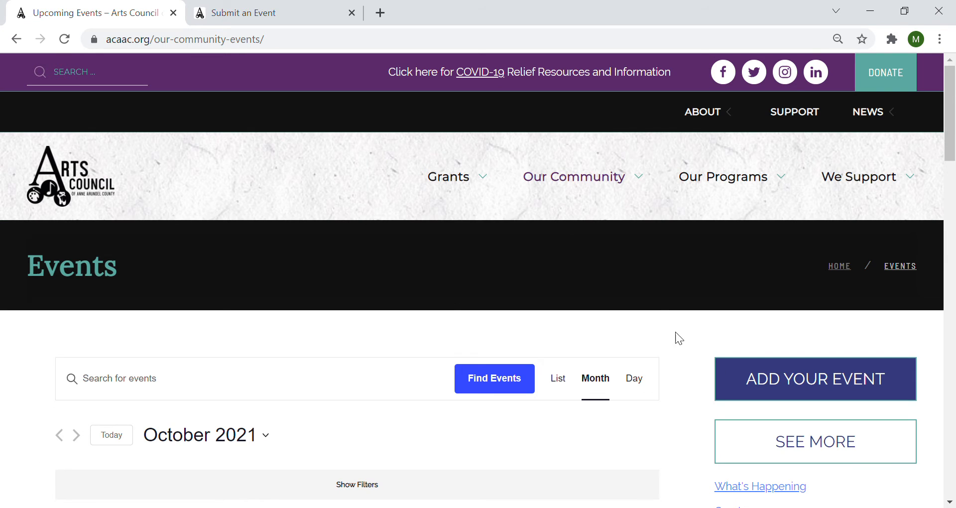
pyautogui.scroll(-10, 653, 309)
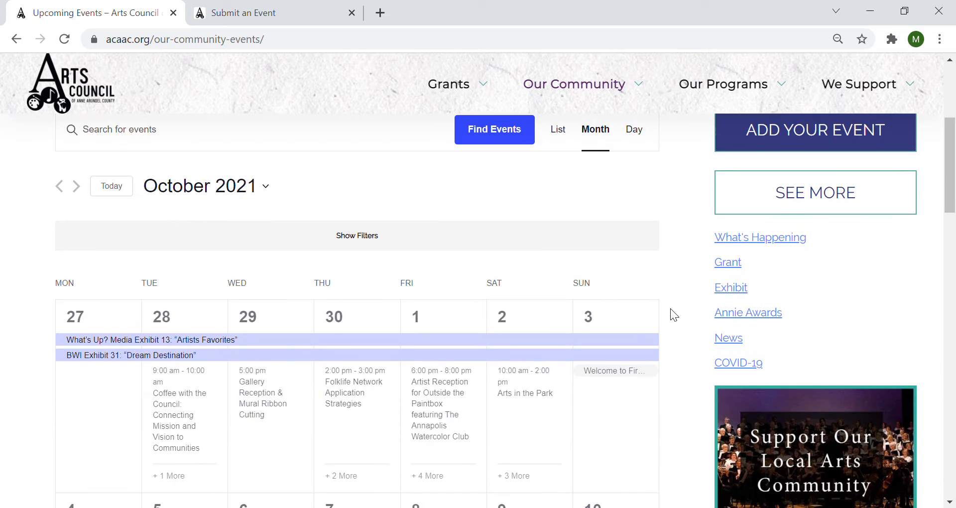
pyautogui.scroll(10, 671, 308)
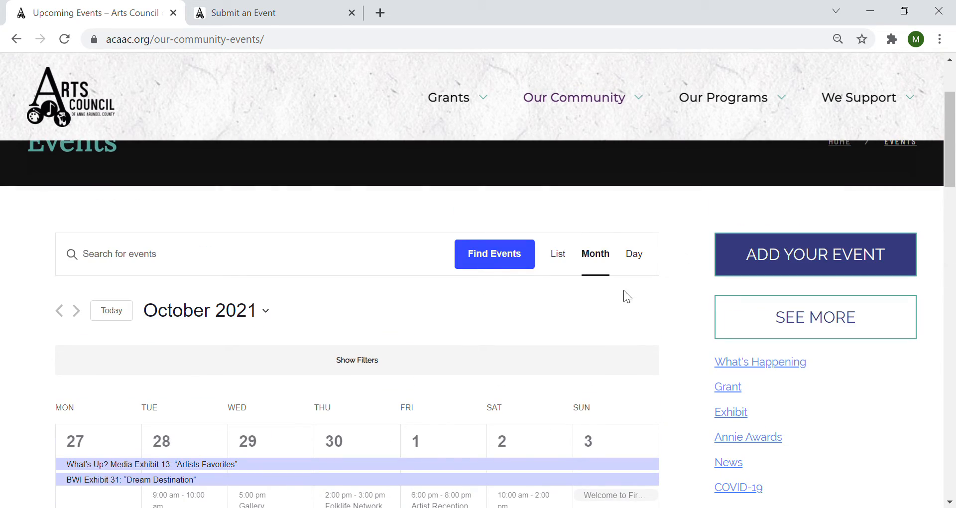
# - Switch the calendar to List view, then to Day view for October 21, 2021
pyautogui.click(567, 258)
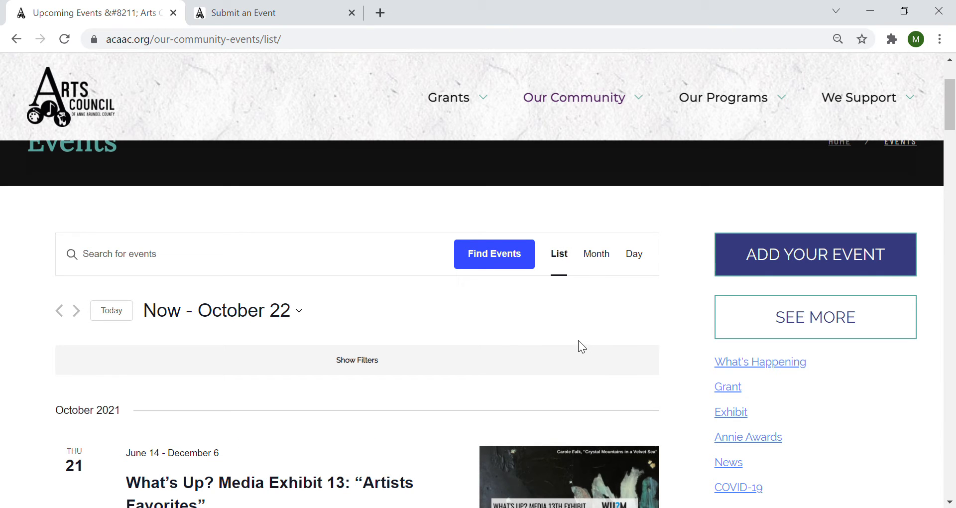
pyautogui.scroll(-5, 577, 337)
pyautogui.scroll(3, 665, 344)
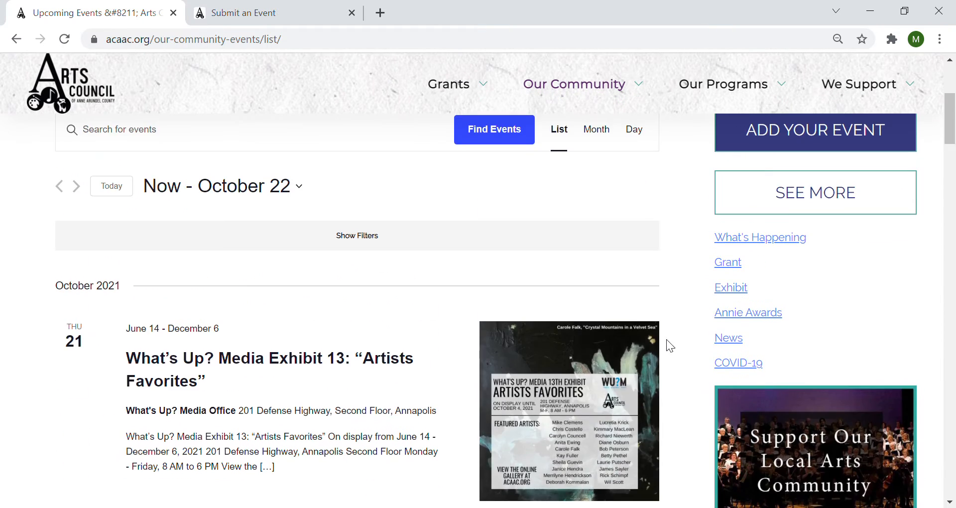
pyautogui.scroll(3, 670, 345)
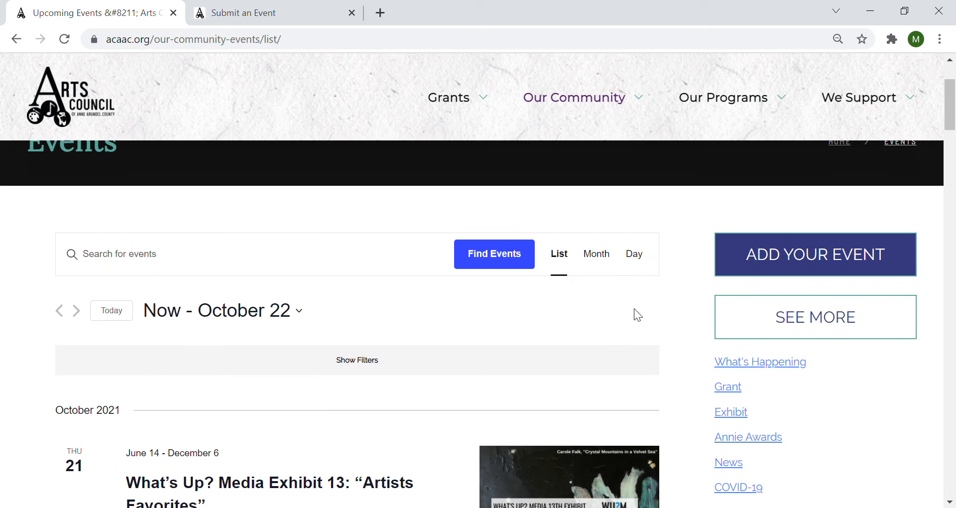
pyautogui.click(635, 255)
pyautogui.scroll(-5, 583, 307)
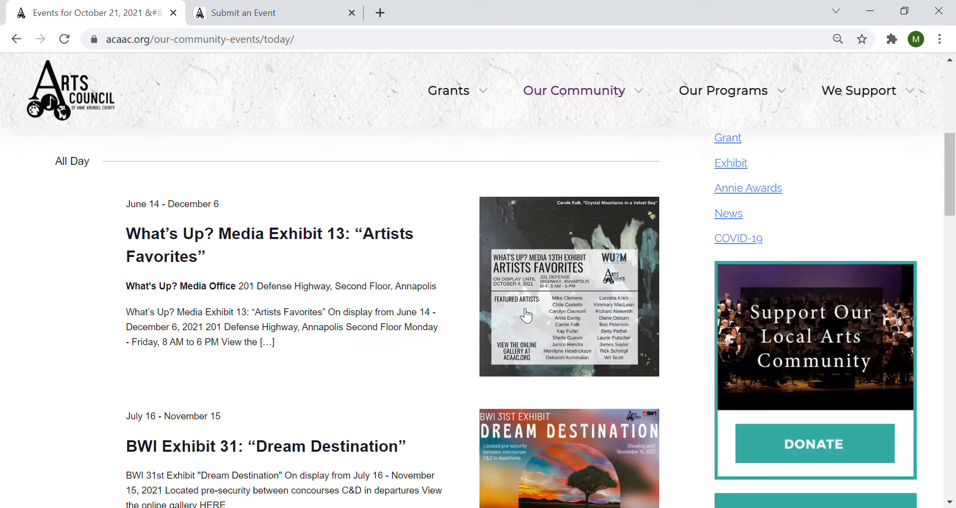
pyautogui.scroll(5, 500, 315)
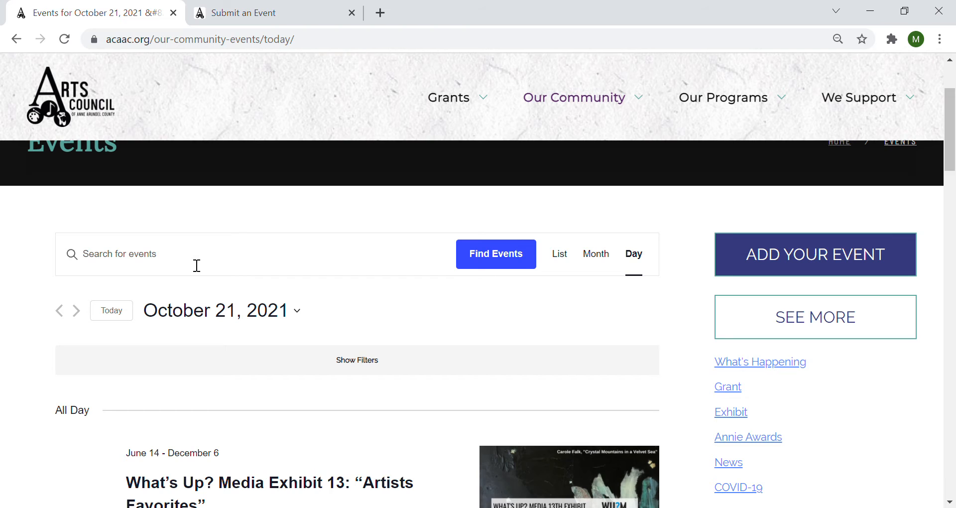
# - Expand the filter bar and briefly check the event category choices
pyautogui.click(369, 364)
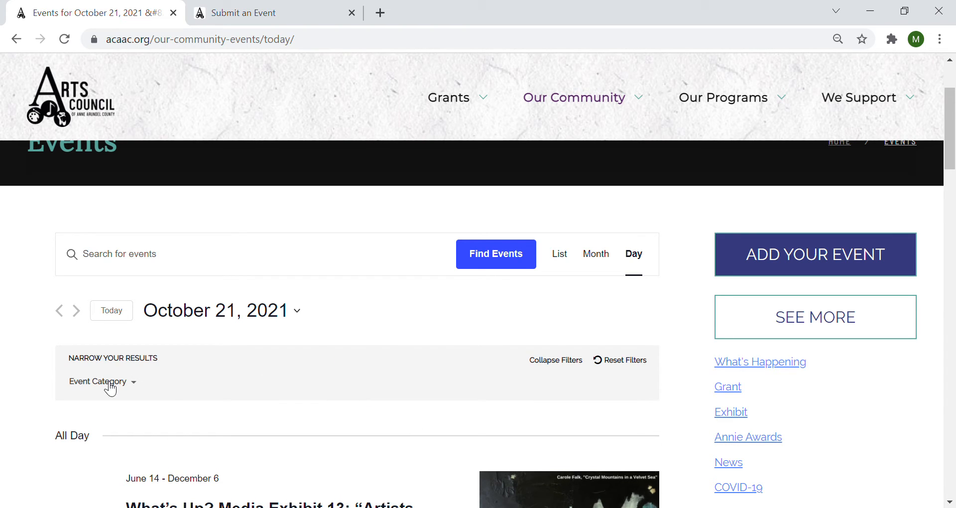
pyautogui.click(111, 387)
pyautogui.click(111, 386)
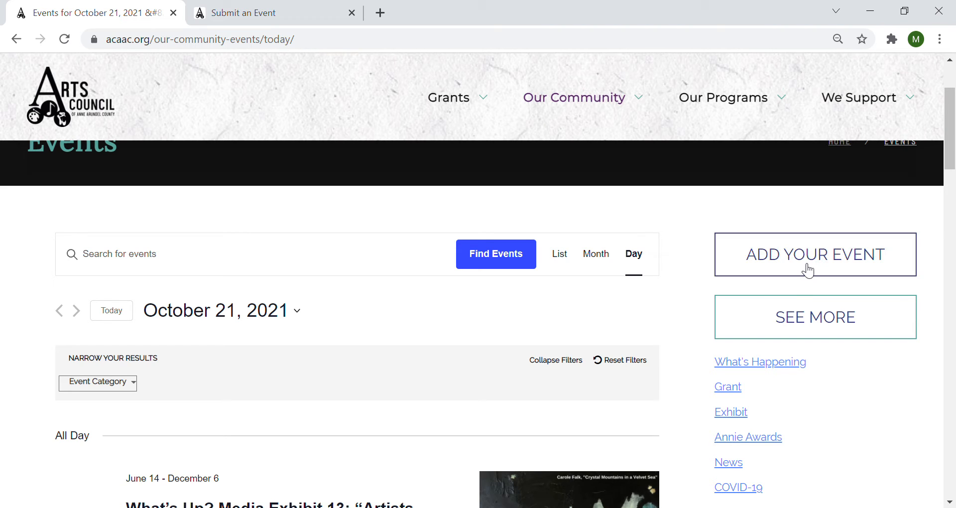
# - Return to the Submit an Event form and review it down to the Event Time & Date section (10/26/2021, 5:30pm)
pyautogui.click(281, 18)
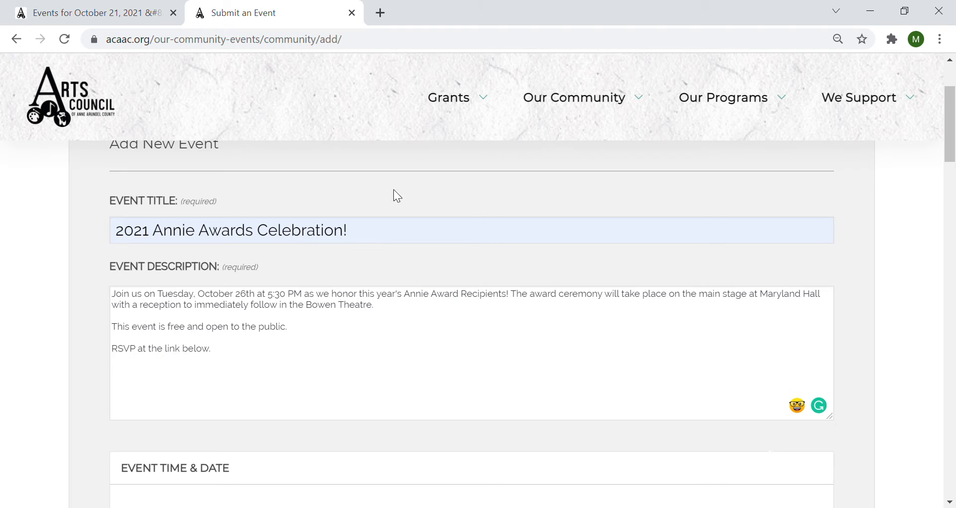
pyautogui.scroll(3, 457, 249)
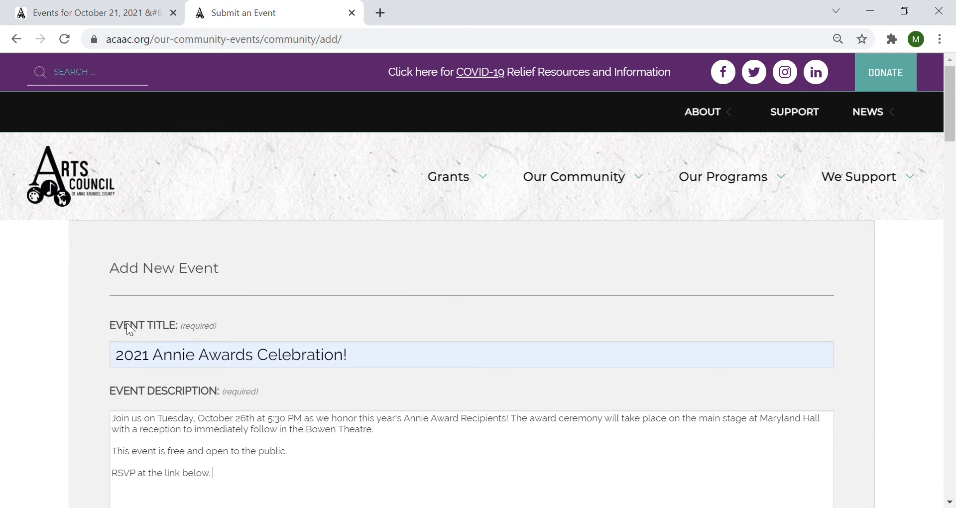
pyautogui.scroll(-3, 219, 321)
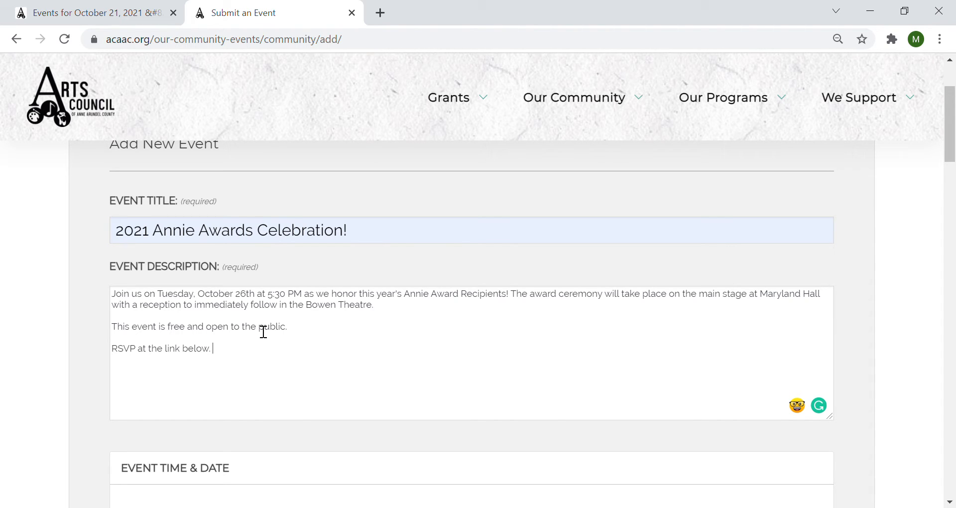
pyautogui.scroll(-5, 274, 333)
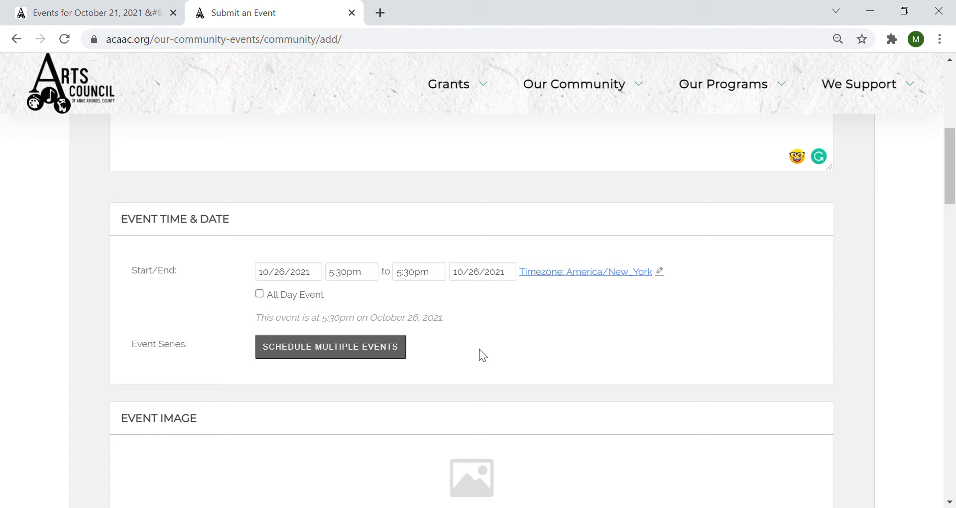
# - Turn on Schedule Multiple Events with a Daily repeat every 3 days
pyautogui.click(377, 348)
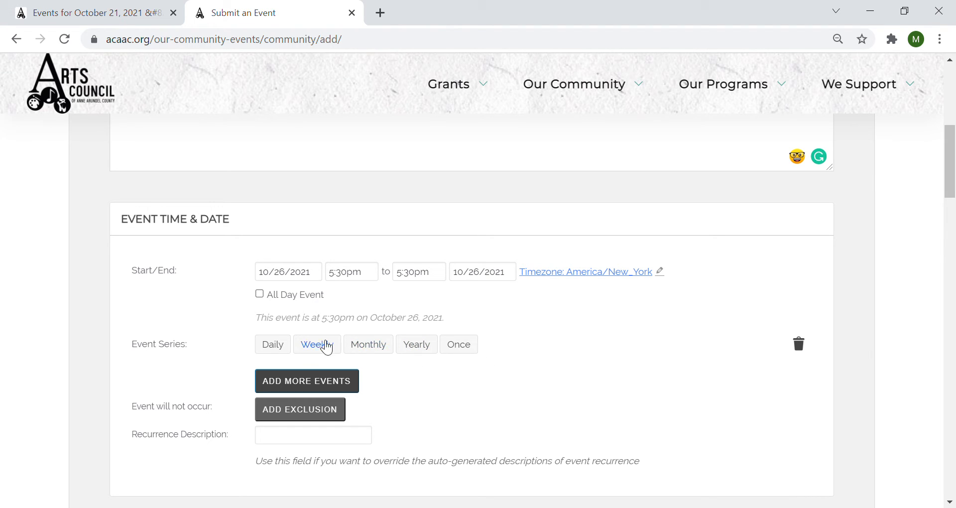
pyautogui.click(275, 346)
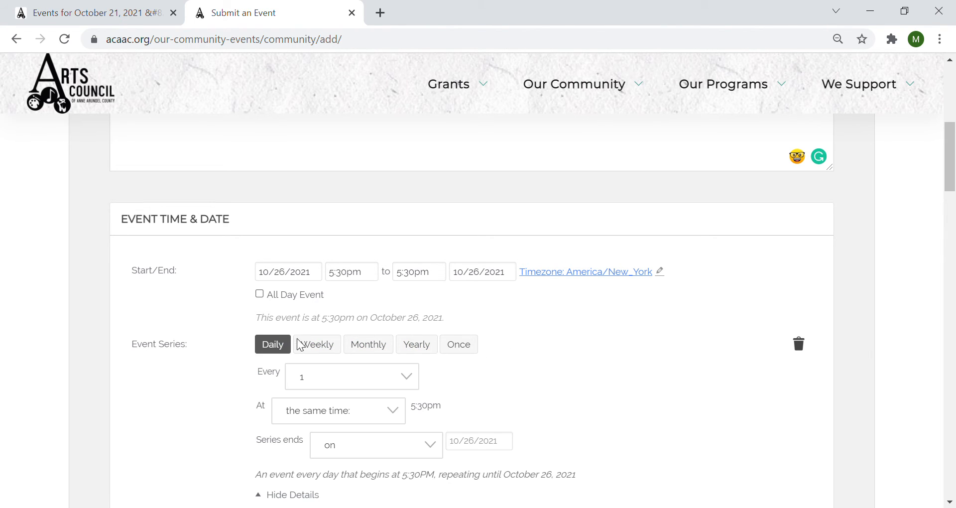
pyautogui.scroll(-2, 486, 361)
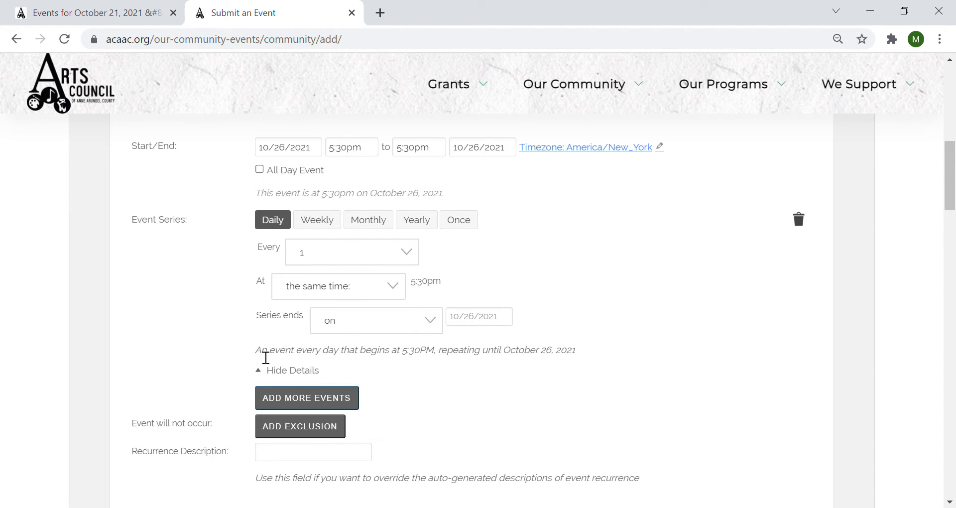
pyautogui.moveTo(256, 352); pyautogui.dragTo(318, 355)
pyautogui.click(319, 356)
pyautogui.click(335, 258)
pyautogui.click(327, 352)
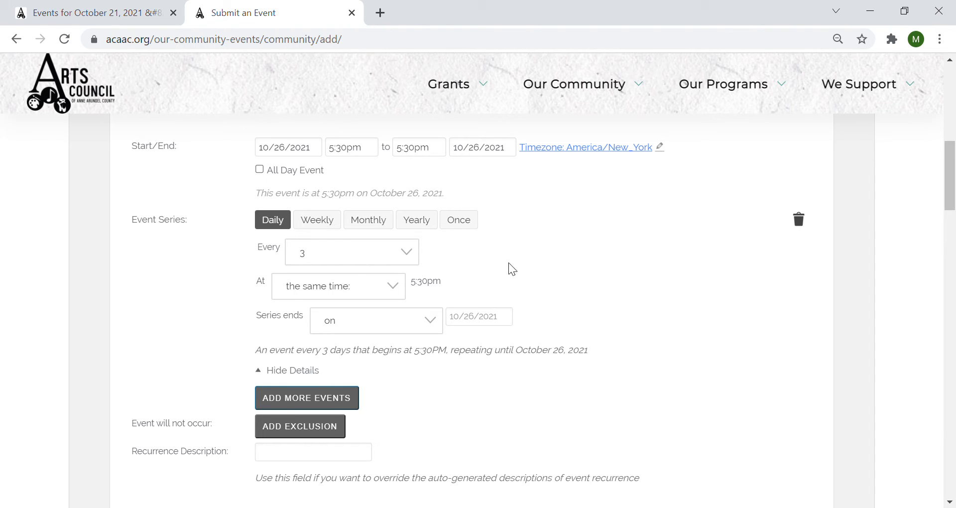
# - Add a second event series, delete it, and begin removing the first series too
pyautogui.click(333, 407)
pyautogui.scroll(-2, 448, 354)
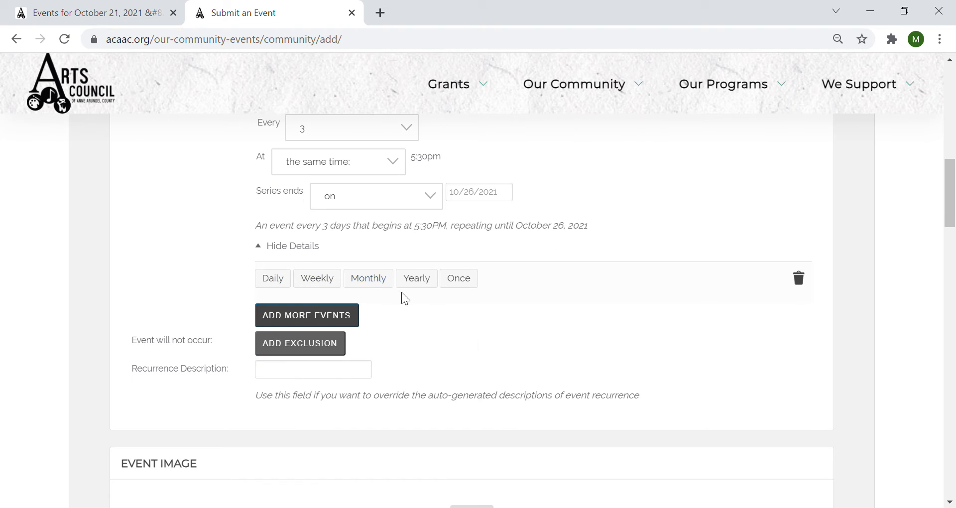
pyautogui.scroll(2, 401, 299)
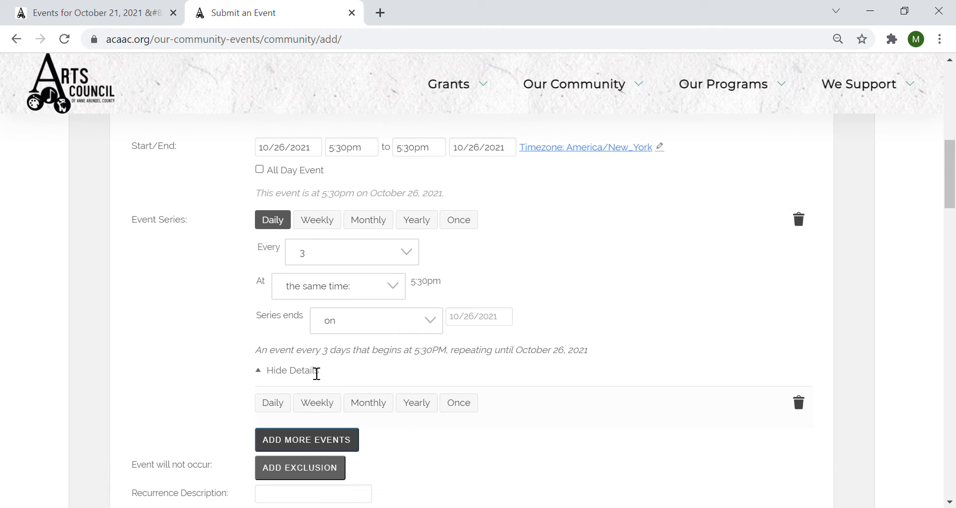
pyautogui.click(799, 404)
pyautogui.click(523, 421)
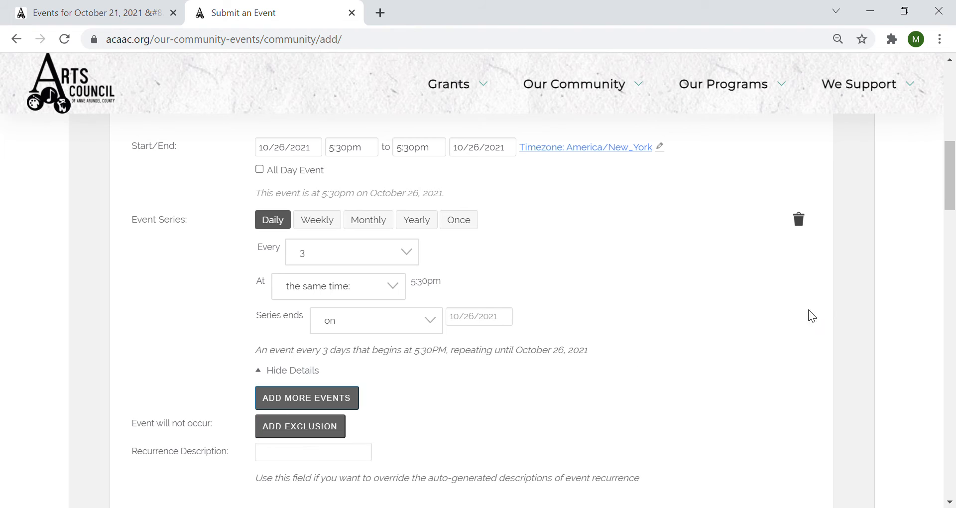
pyautogui.click(799, 221)
# - Confirm deleting the remaining series, leaving a single 5:30pm October 26 occurrence
pyautogui.click(518, 249)
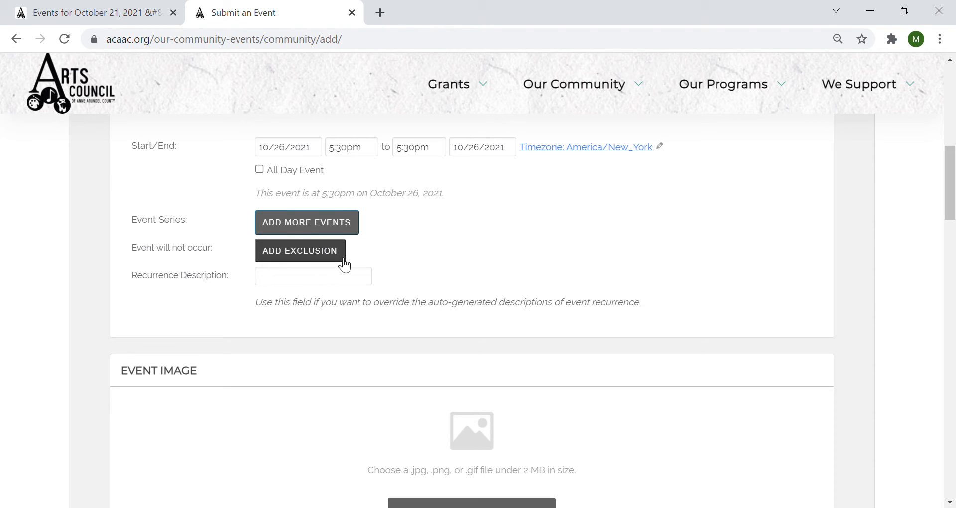
pyautogui.scroll(3, 416, 261)
pyautogui.scroll(-5, 417, 264)
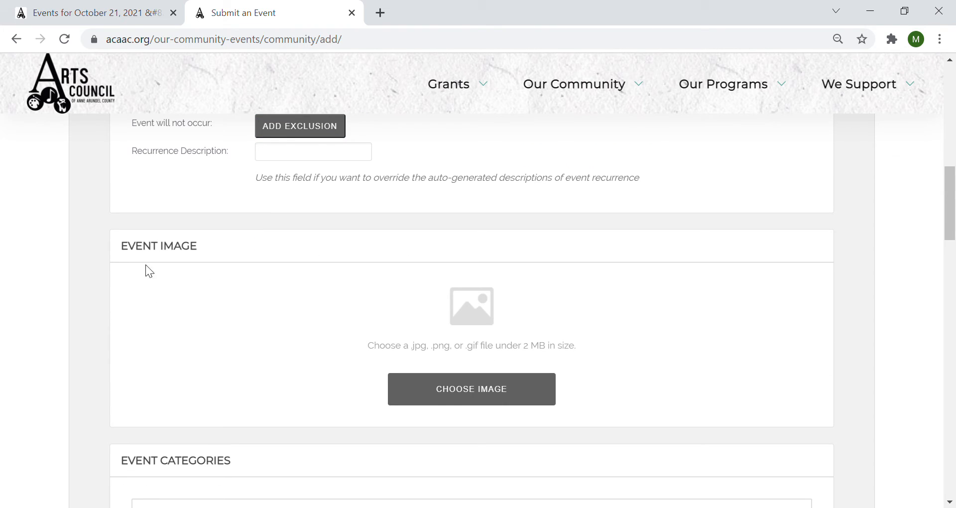
pyautogui.scroll(-3, 463, 250)
pyautogui.scroll(3, 684, 286)
# - Attach '2021 Annie Awards - INSTAGRAM POST.png' as the event image
pyautogui.click(485, 389)
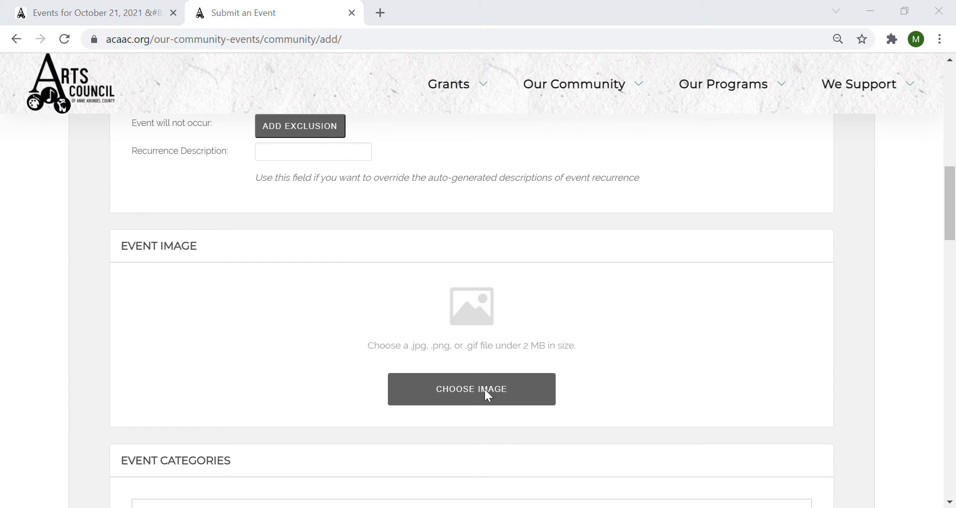
pyautogui.doubleClick(258, 114)
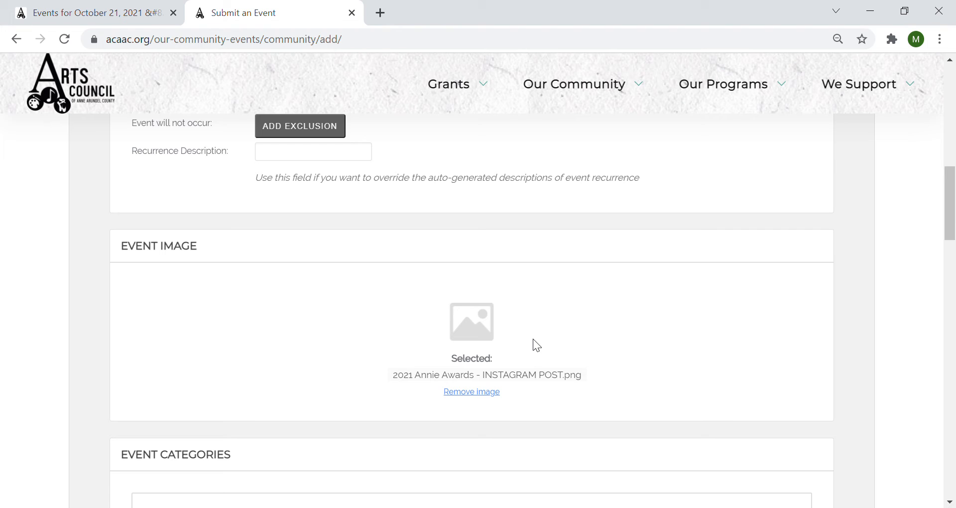
pyautogui.scroll(-2, 531, 344)
pyautogui.scroll(-2, 259, 289)
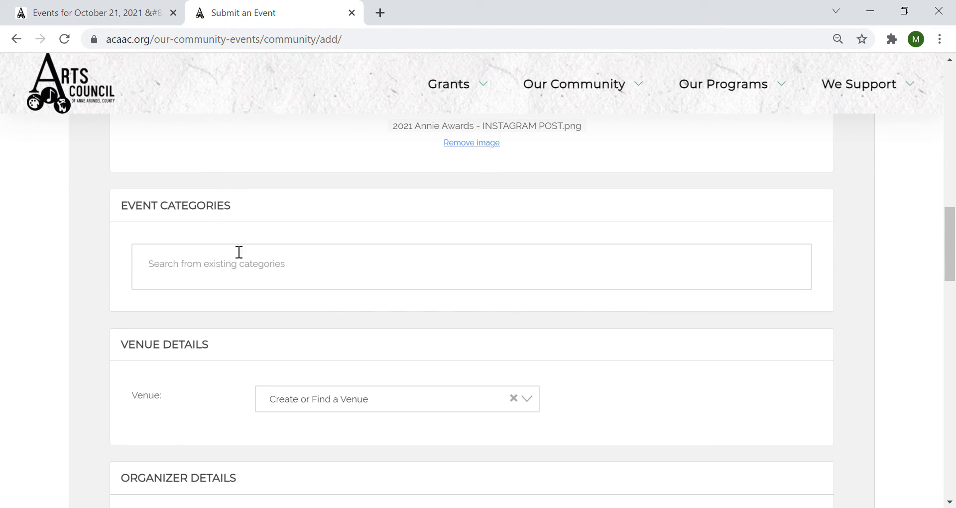
pyautogui.click(235, 273)
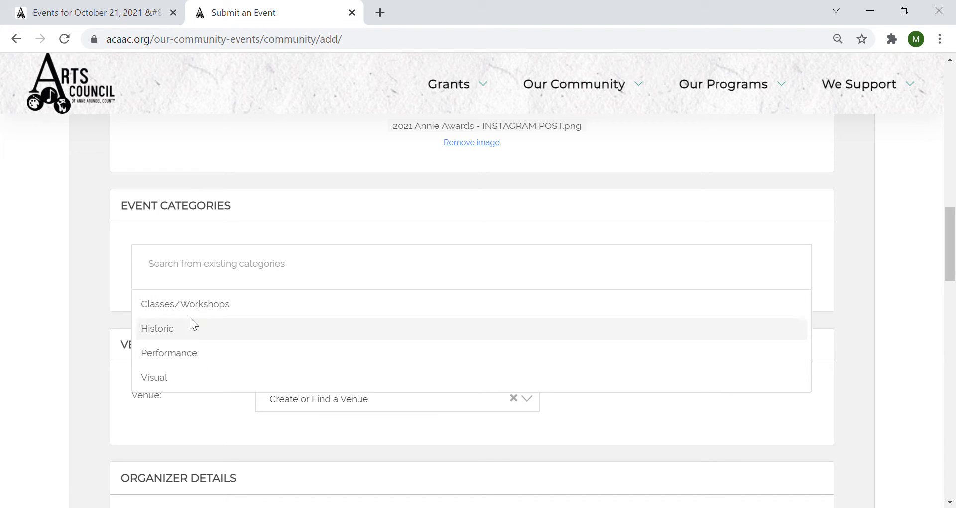
# - Choose Performance from the Event Categories list
pyautogui.click(186, 355)
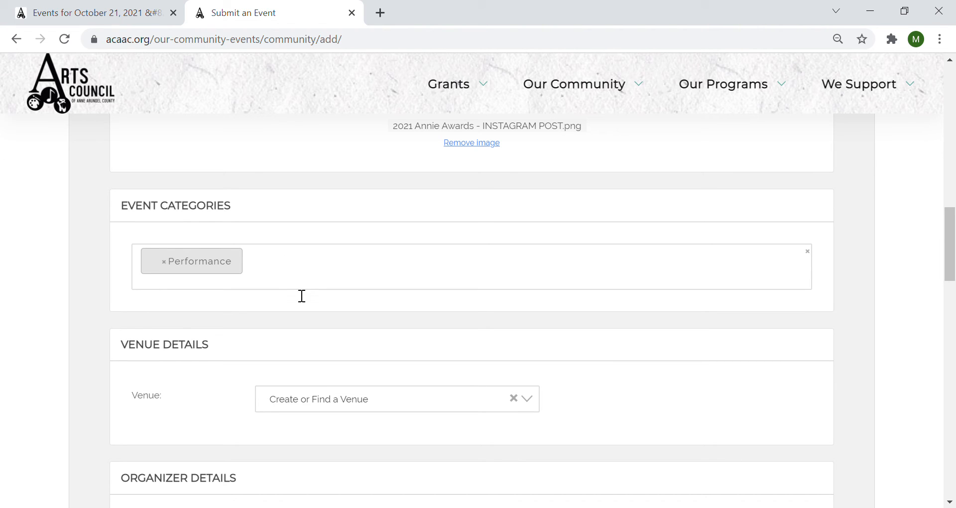
pyautogui.scroll(-2, 296, 289)
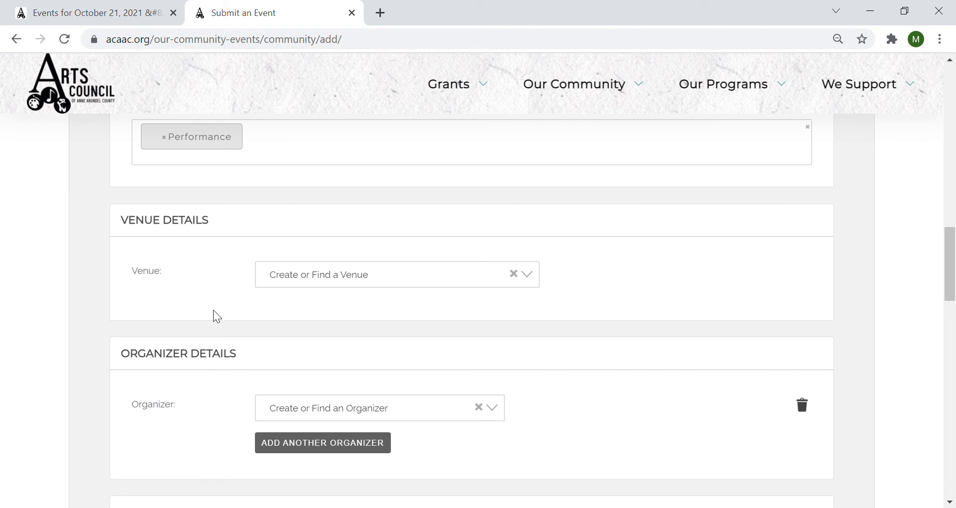
# - Search the venue list for 'Maryla' and select Maryland Hall
pyautogui.click(381, 289)
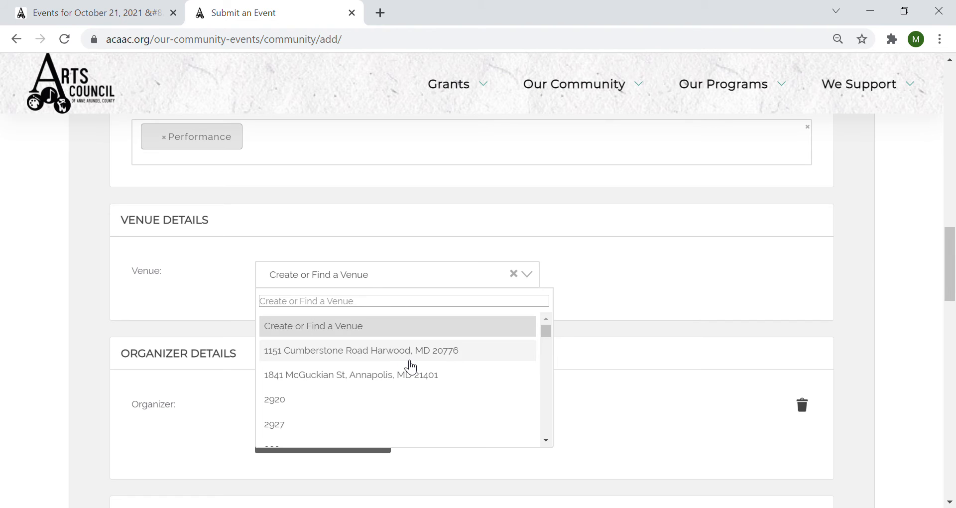
pyautogui.scroll(-15, 408, 371)
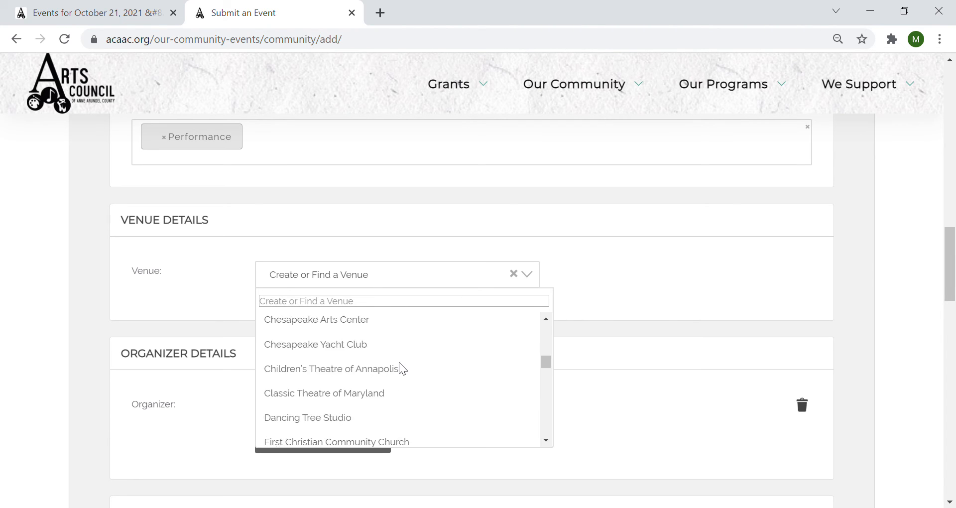
pyautogui.scroll(15, 405, 369)
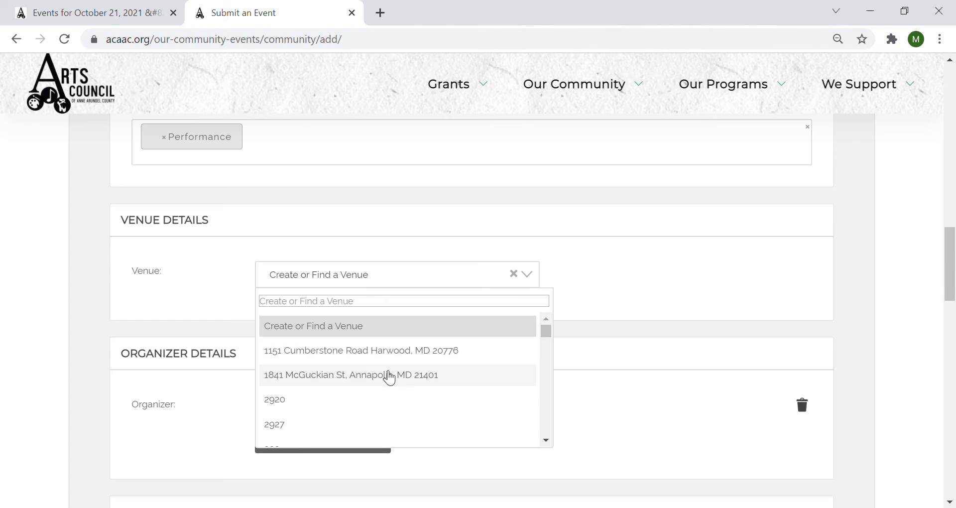
pyautogui.scroll(-15, 386, 376)
pyautogui.scroll(15, 387, 375)
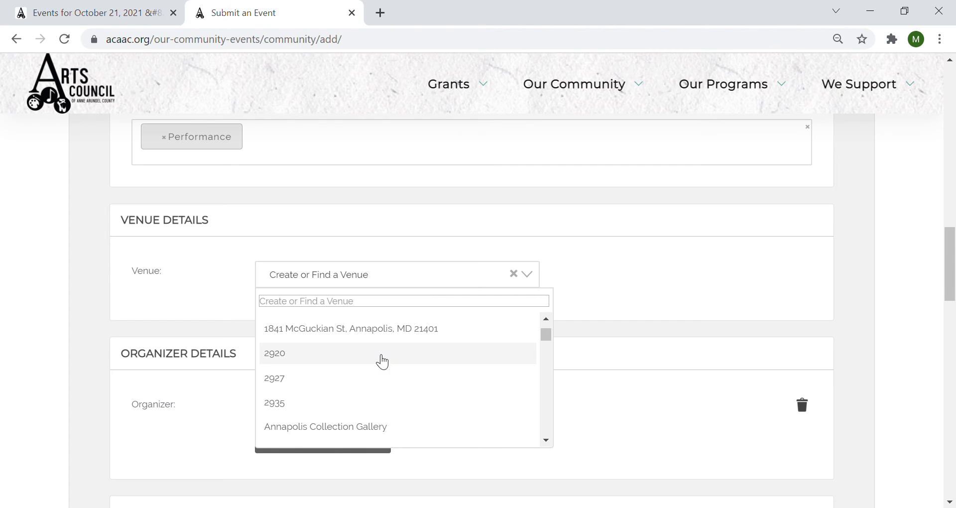
pyautogui.scroll(-15, 391, 373)
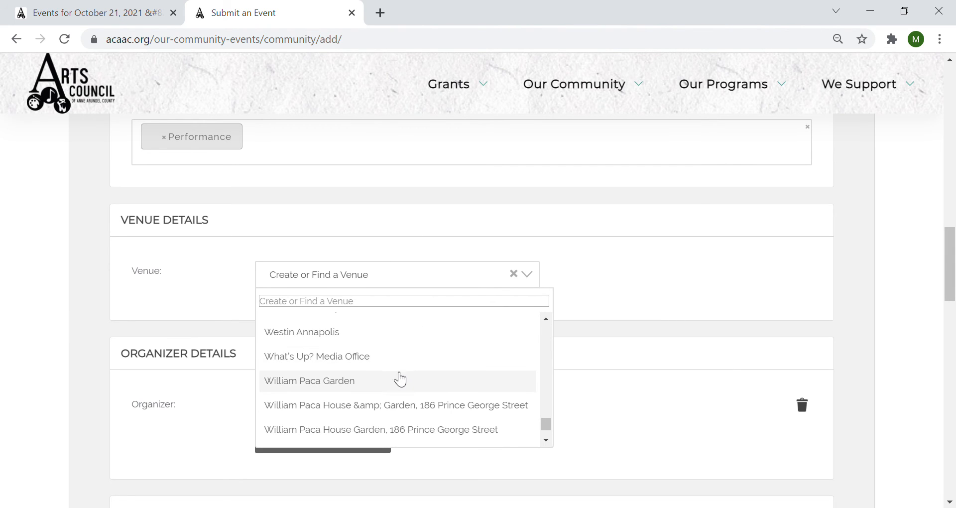
pyautogui.scroll(5, 409, 375)
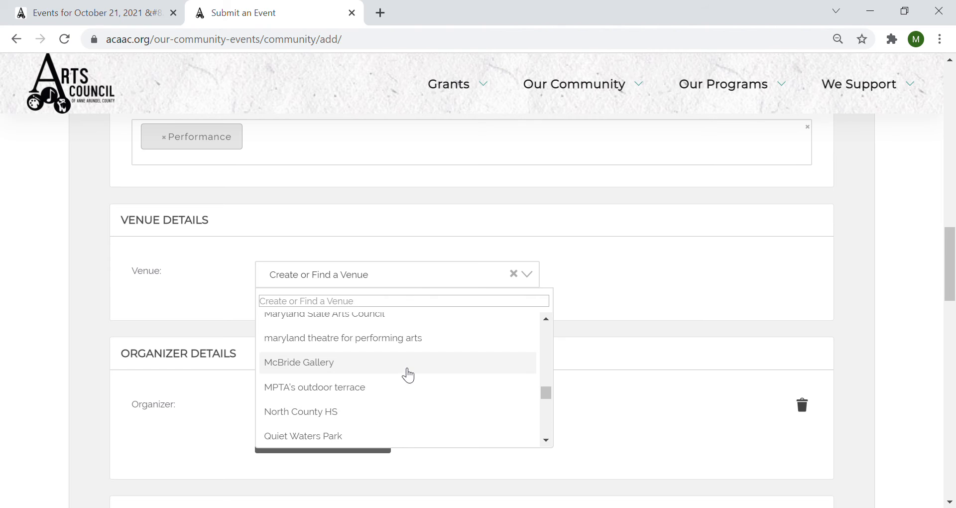
pyautogui.scroll(10, 405, 376)
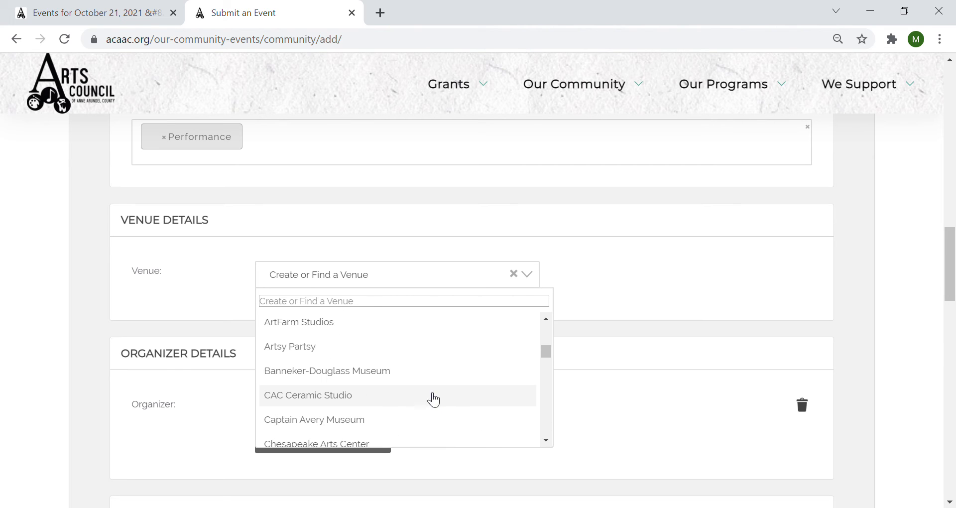
pyautogui.click(326, 306)
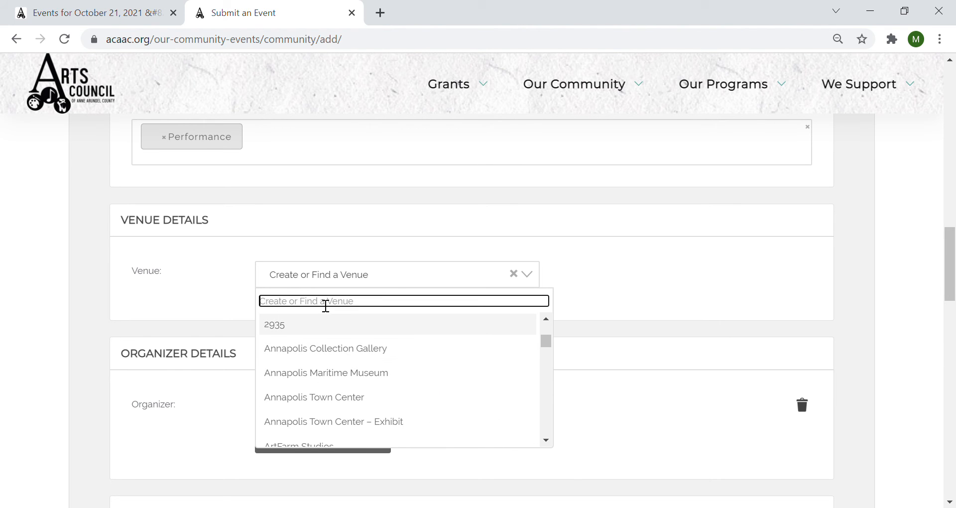
pyautogui.write('Maryla')
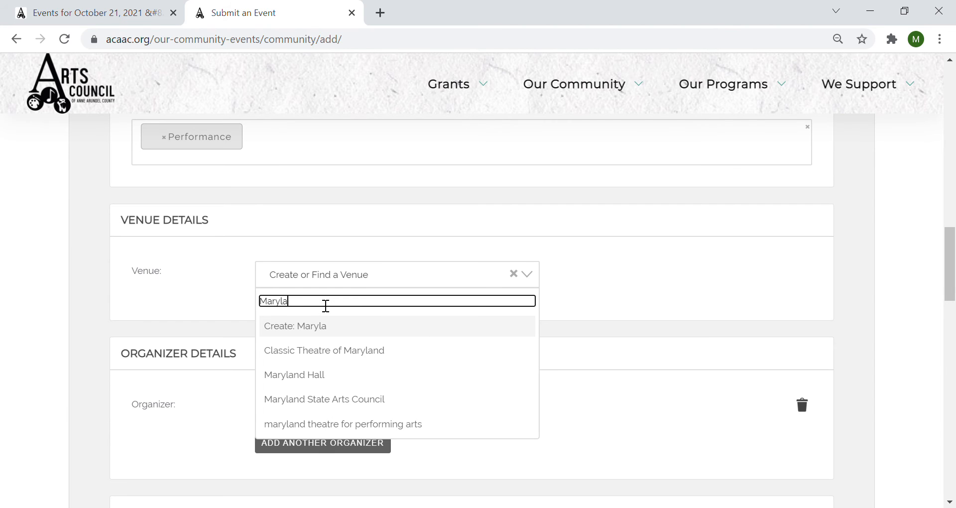
pyautogui.click(319, 377)
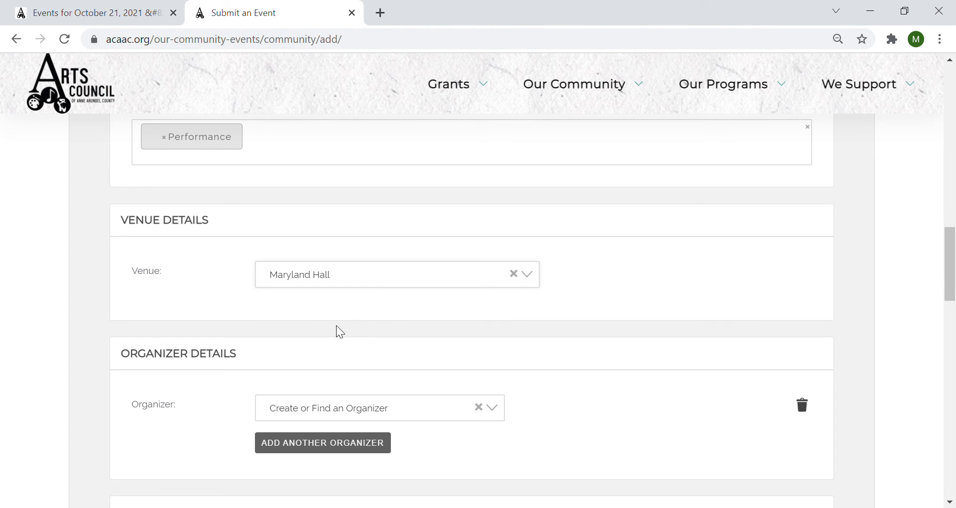
# - Search organizers for 'Arts', choose Arts Council of Anne Arundel County, and recheck the list
pyautogui.scroll(-2, 335, 329)
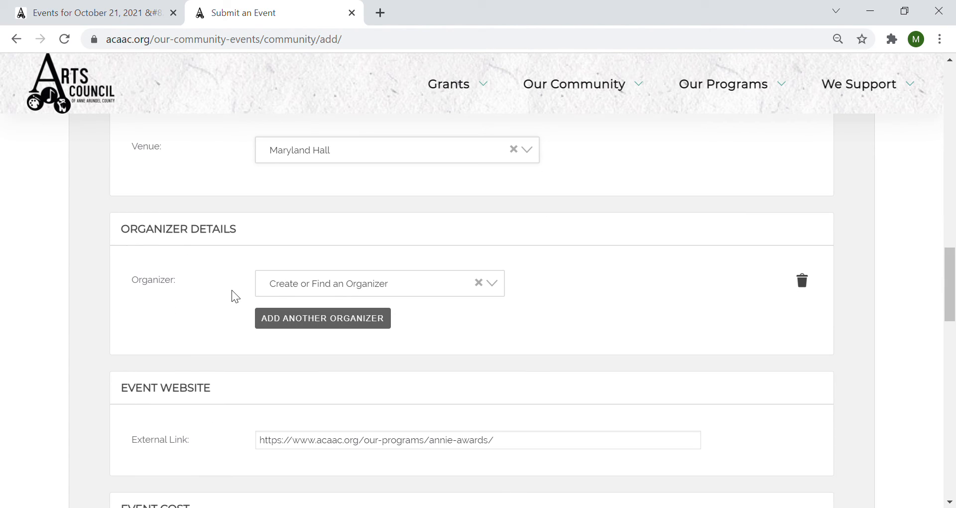
pyautogui.click(311, 291)
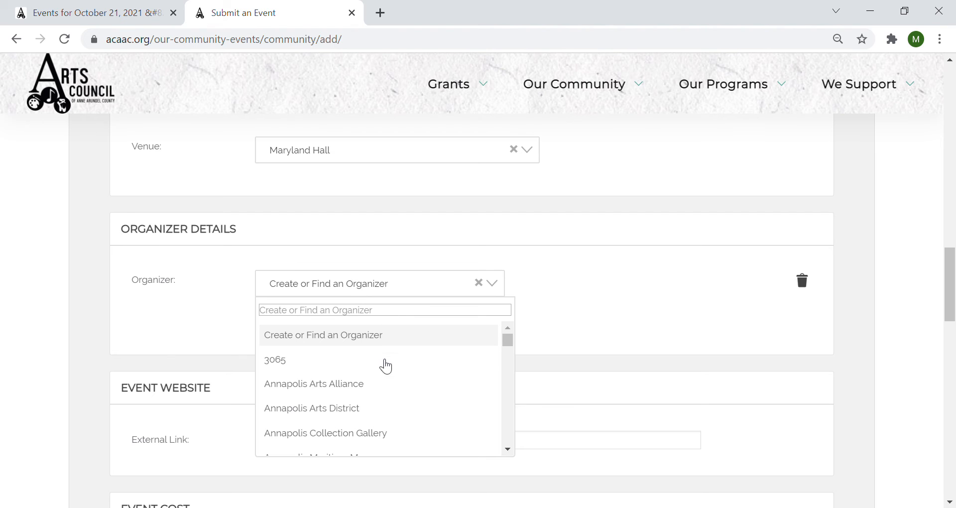
pyautogui.scroll(-3, 398, 399)
pyautogui.scroll(3, 398, 398)
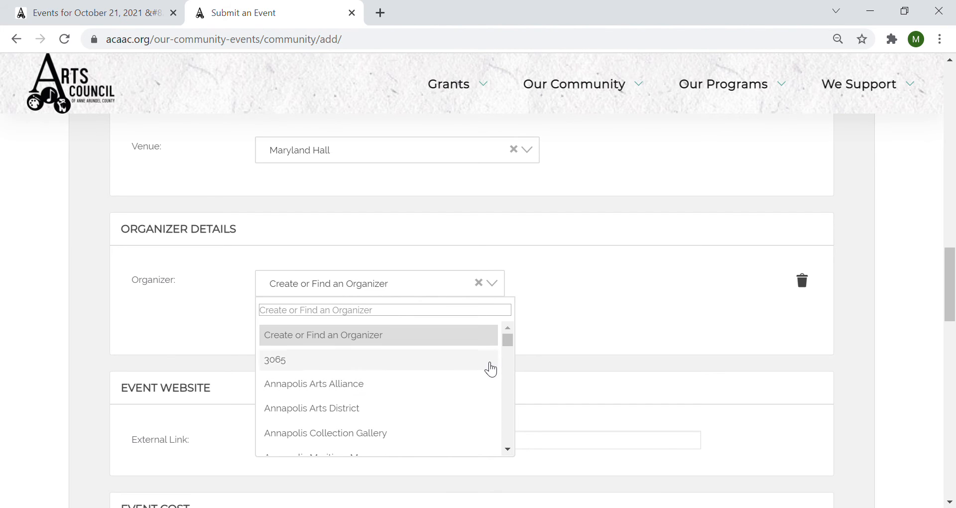
pyautogui.click(340, 316)
pyautogui.write('Arts')
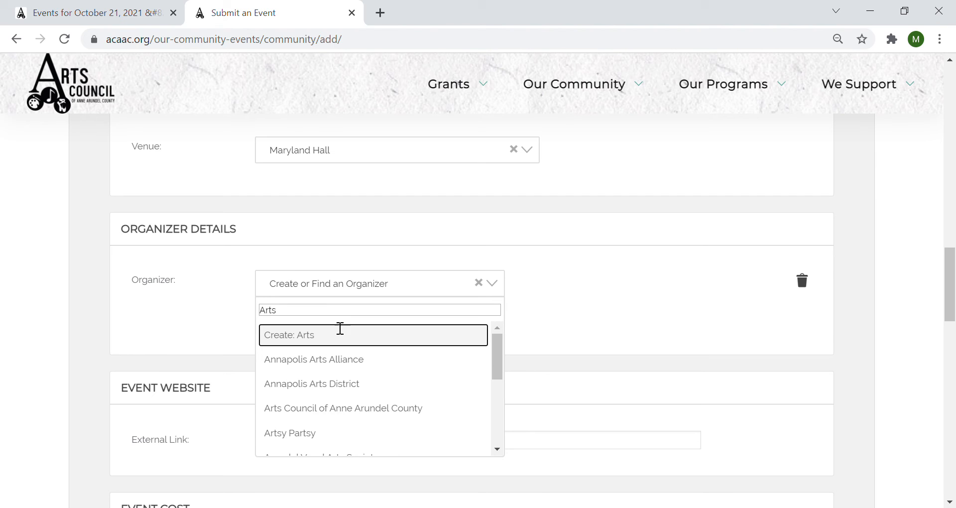
pyautogui.click(339, 409)
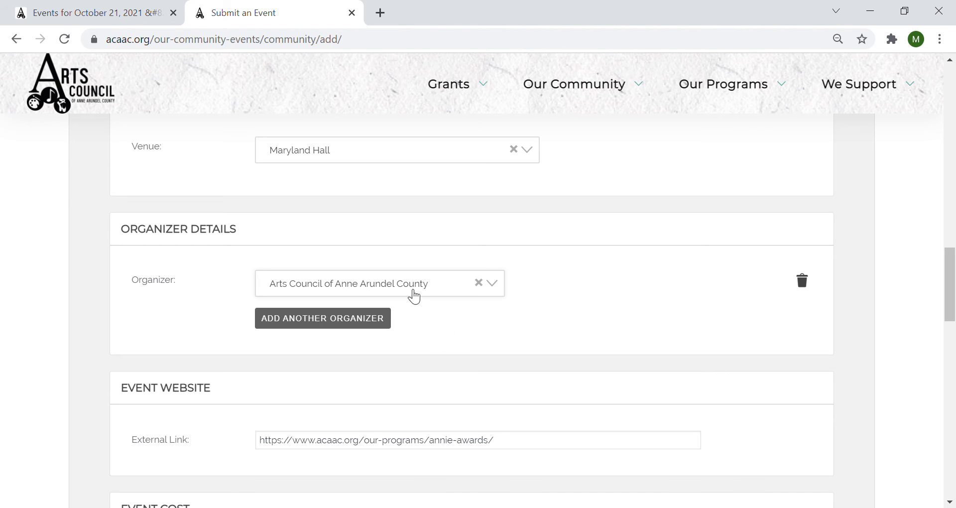
pyautogui.click(393, 289)
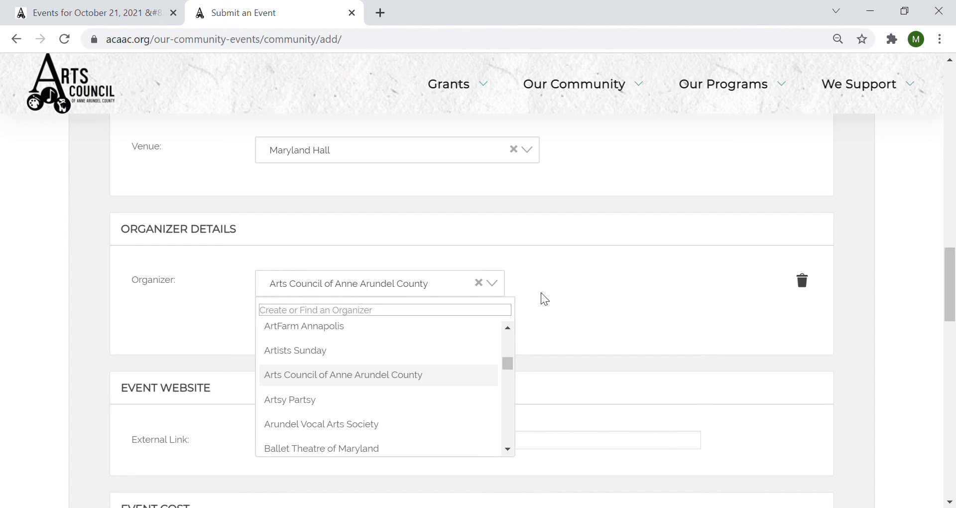
pyautogui.click(588, 287)
pyautogui.scroll(2, 354, 303)
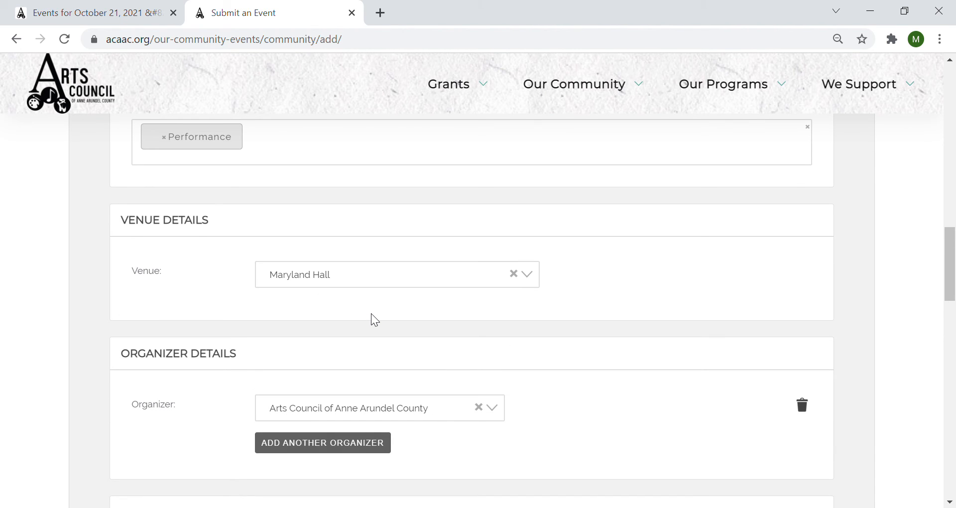
pyautogui.scroll(-2, 388, 298)
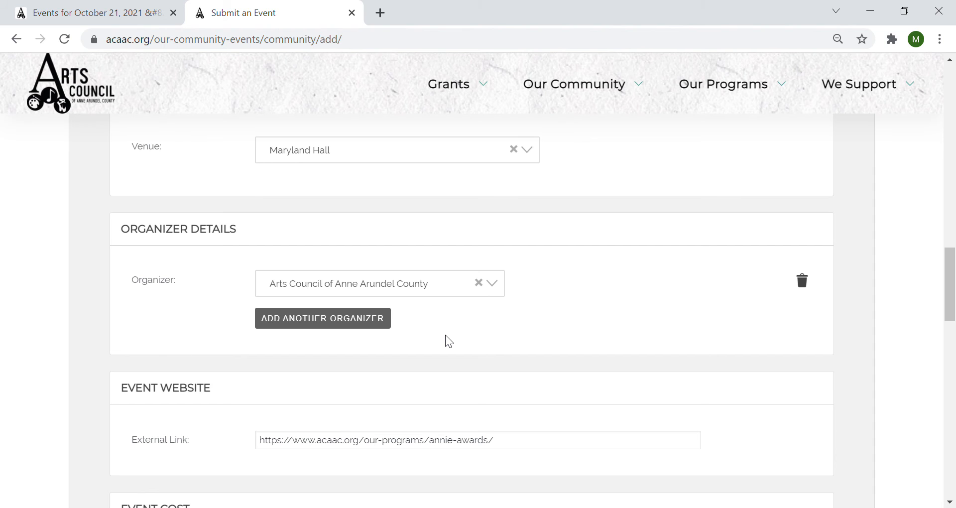
pyautogui.click(298, 322)
pyautogui.scroll(-3, 459, 408)
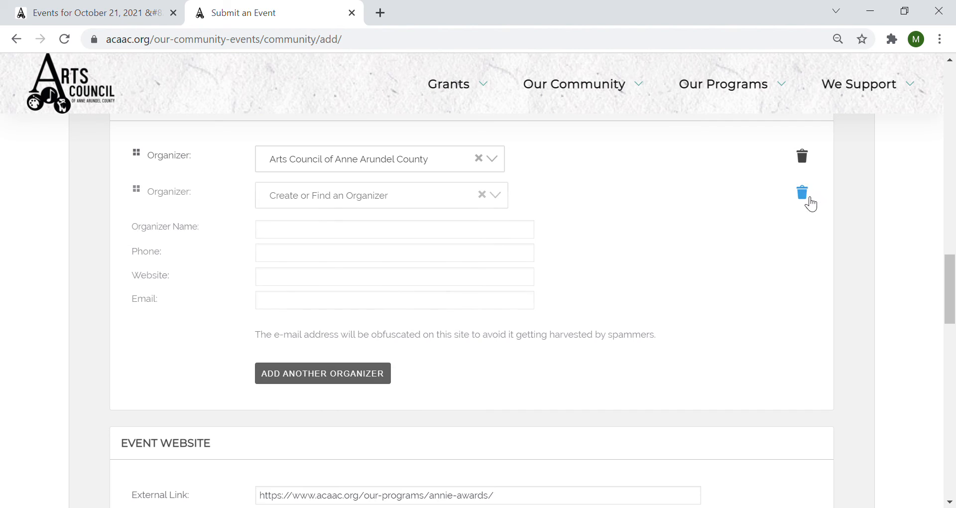
pyautogui.click(802, 193)
pyautogui.scroll(3, 394, 261)
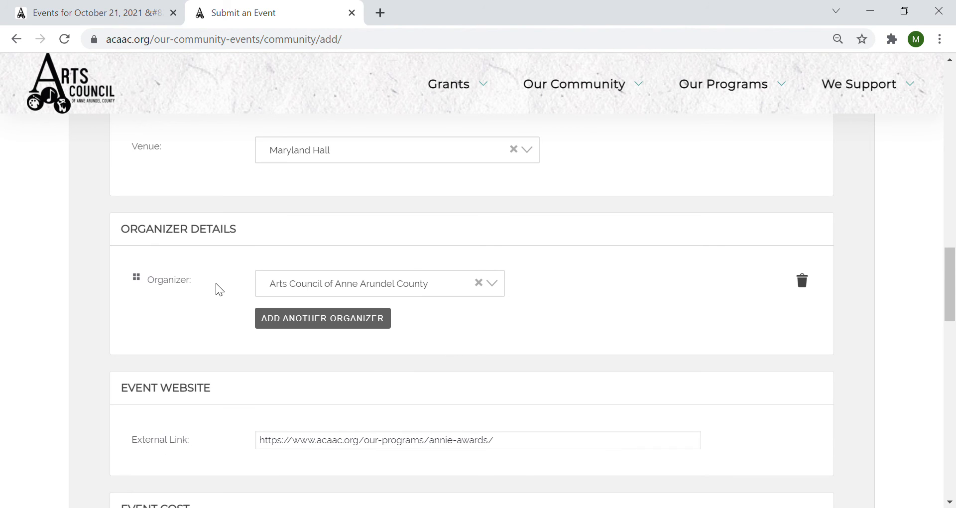
pyautogui.scroll(-3, 203, 395)
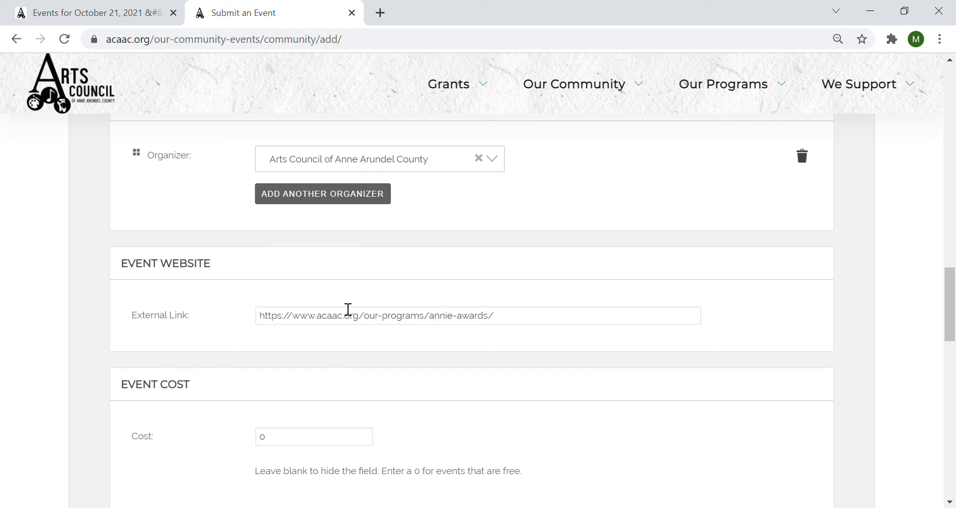
# - Scroll past Event Website and Event Cost to the Terms of Submission and Submit Event button
pyautogui.scroll(-3, 308, 323)
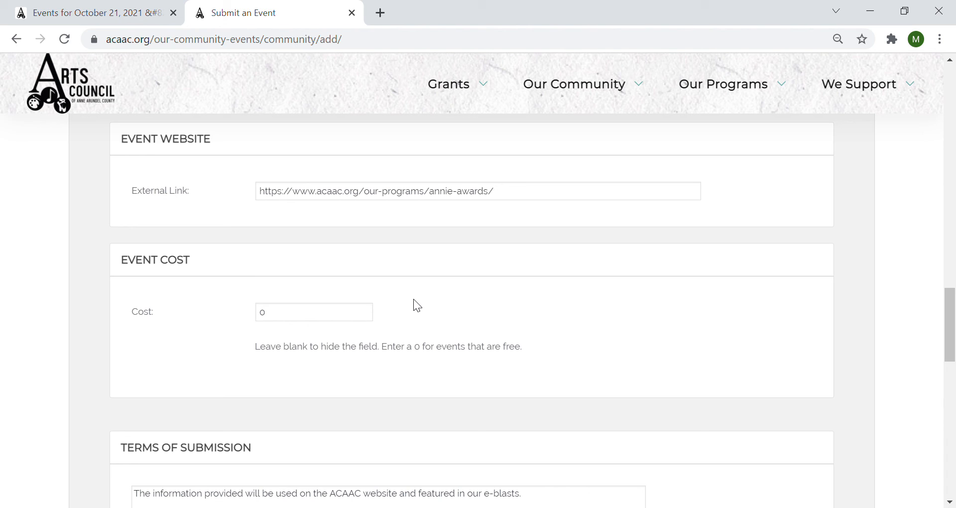
pyautogui.scroll(-5, 419, 313)
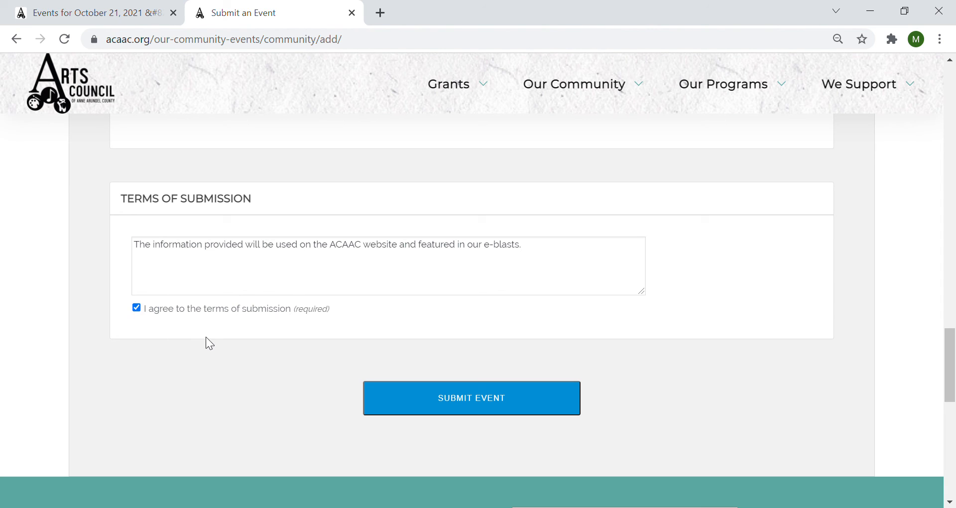
# - Submit the 2021 Annie Awards Celebration! event
pyautogui.click(479, 406)
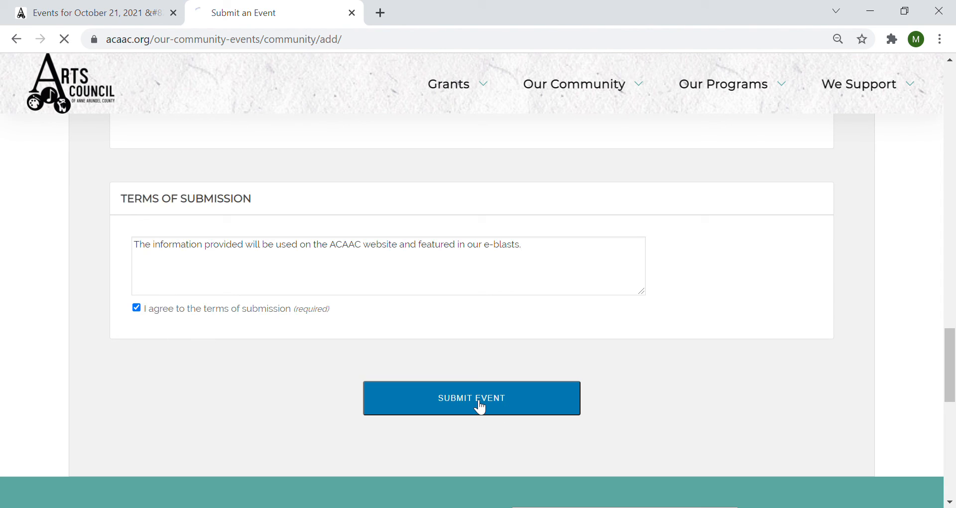